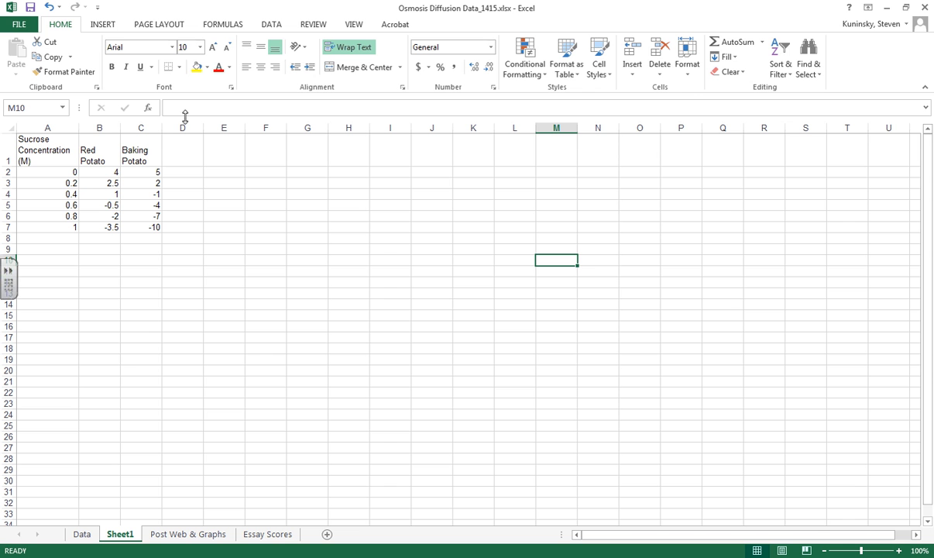
Insert a markers-only scatter chart from the sucrose concentration and potato data in A1:C7.
{"action": "left_click", "coordinate": [104, 26]}
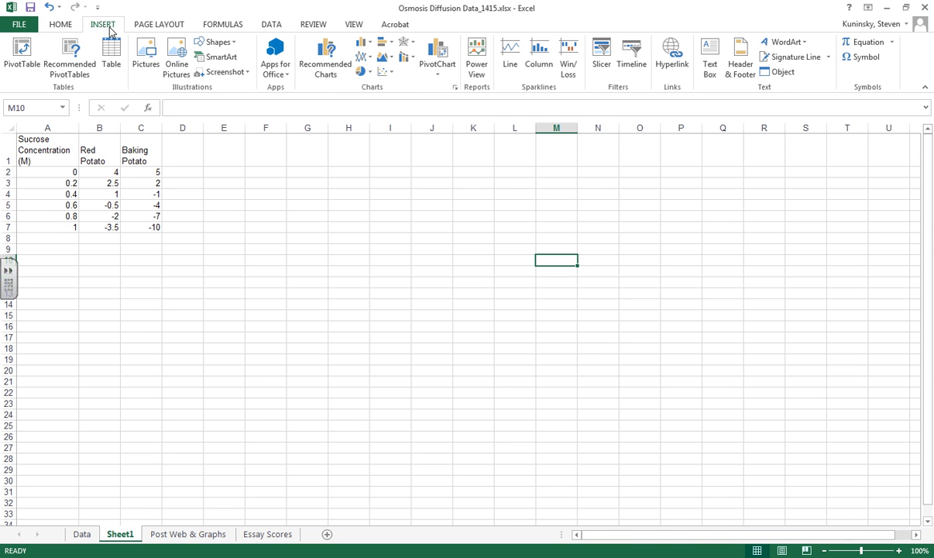
{"action": "left_click", "coordinate": [152, 227]}
{"action": "left_click_drag", "start_coordinate": [152, 227], "coordinate": [35, 138]}
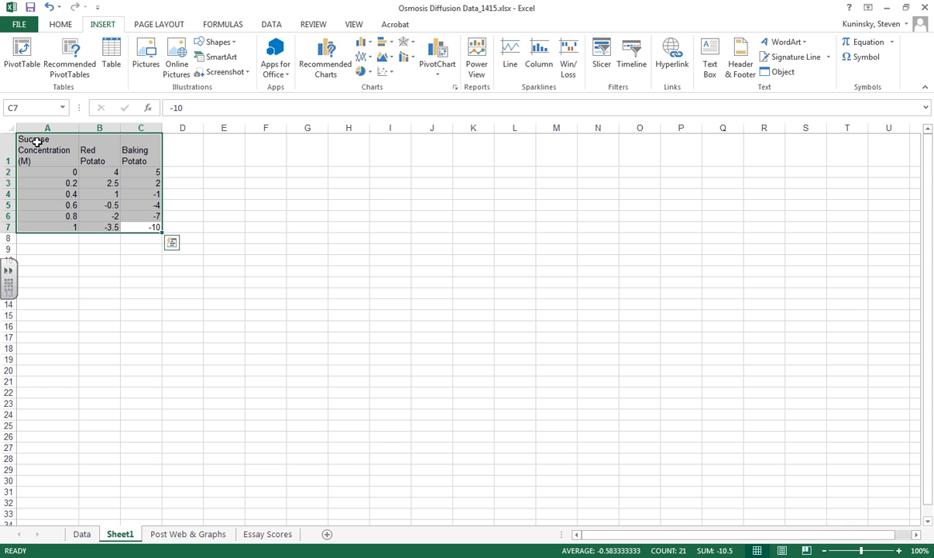
{"action": "left_click", "coordinate": [392, 77]}
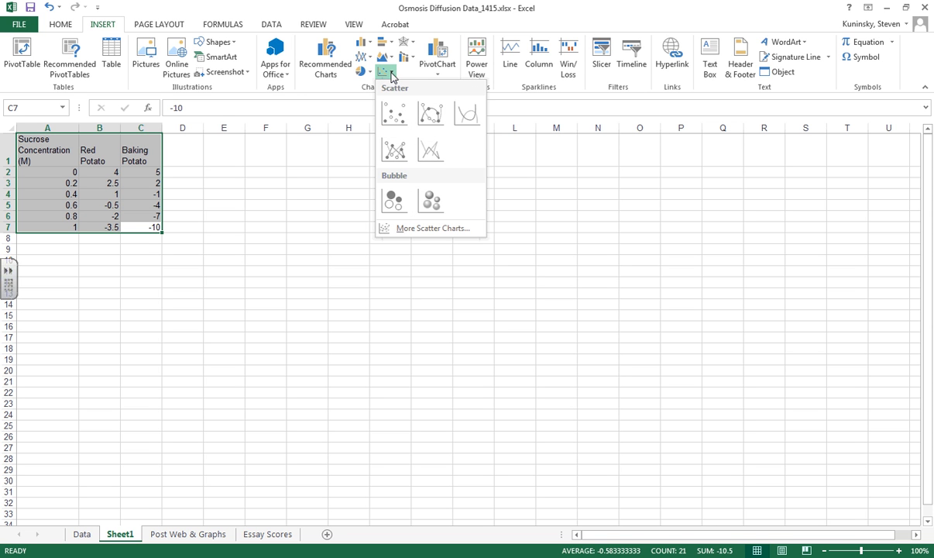
{"action": "left_click", "coordinate": [393, 115]}
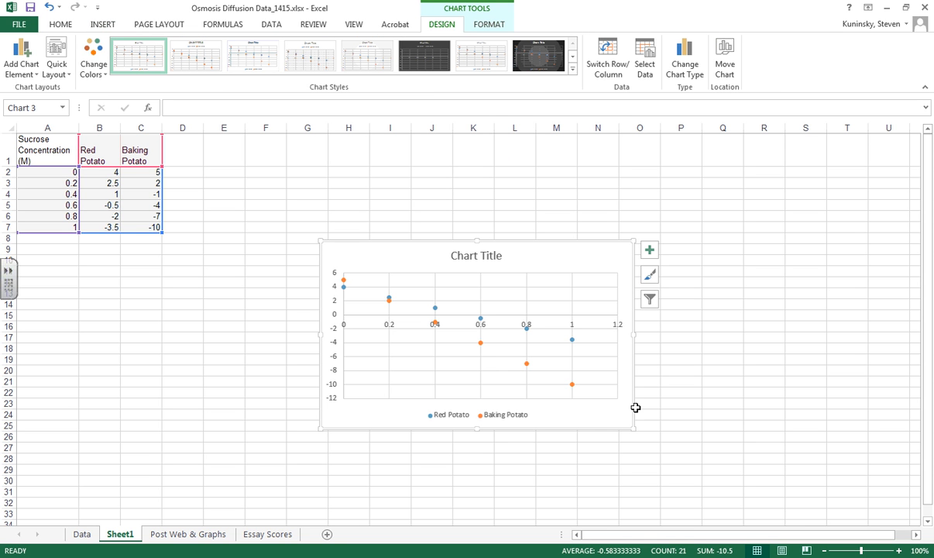
Enlarge the scatter chart and move it up so it spans about rows 4 to 24.
{"action": "left_click_drag", "start_coordinate": [631, 429], "coordinate": [688, 462]}
{"action": "left_click_drag", "start_coordinate": [614, 256], "coordinate": [610, 212]}
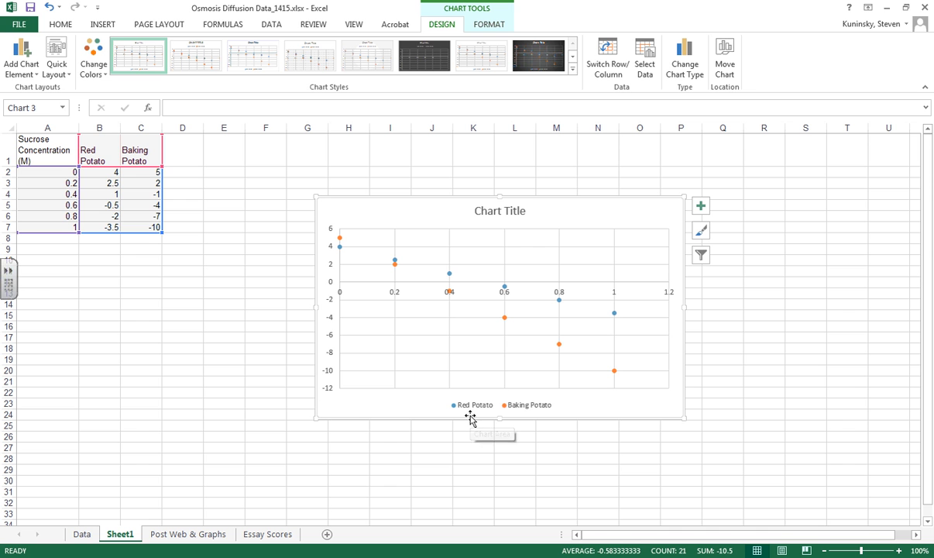
Select the Red Potato and Baking Potato series in turn to check which cells each one plots.
{"action": "left_click", "coordinate": [616, 315]}
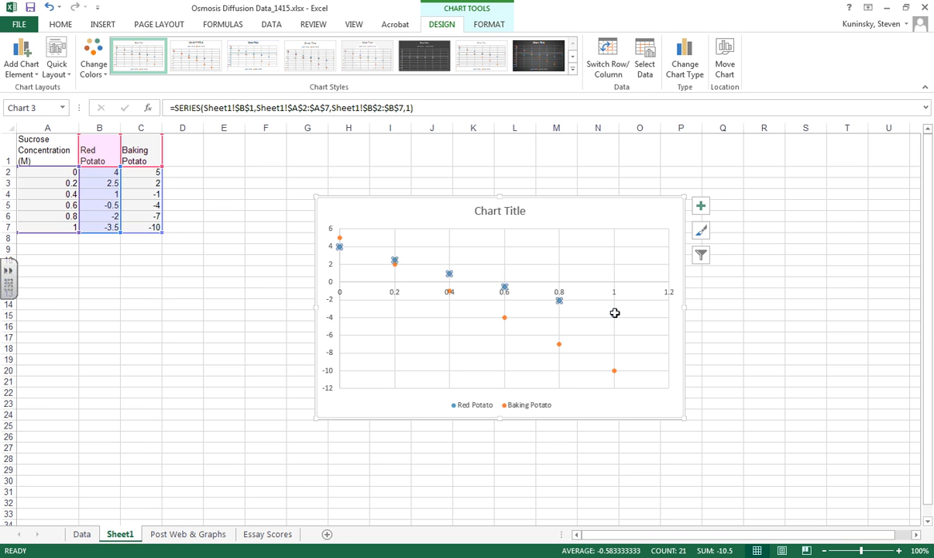
{"action": "left_click", "coordinate": [614, 371]}
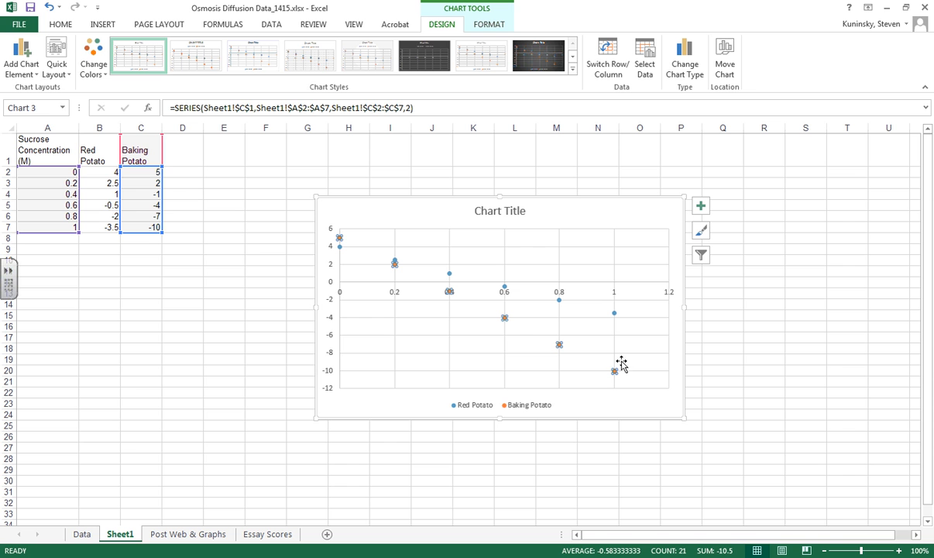
Replace the placeholder chart title with "Determining the water potential of potato cells".
{"action": "left_click", "coordinate": [513, 213]}
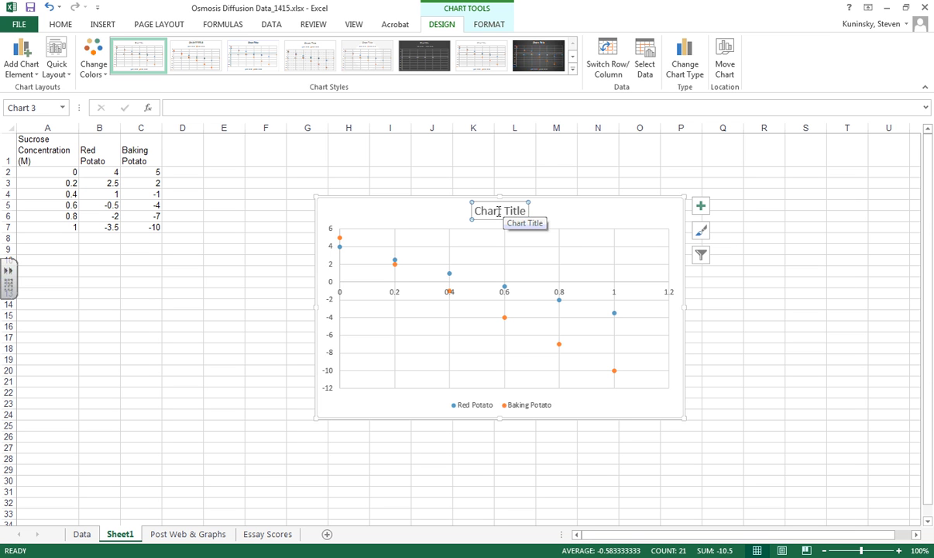
{"action": "left_click", "coordinate": [499, 212]}
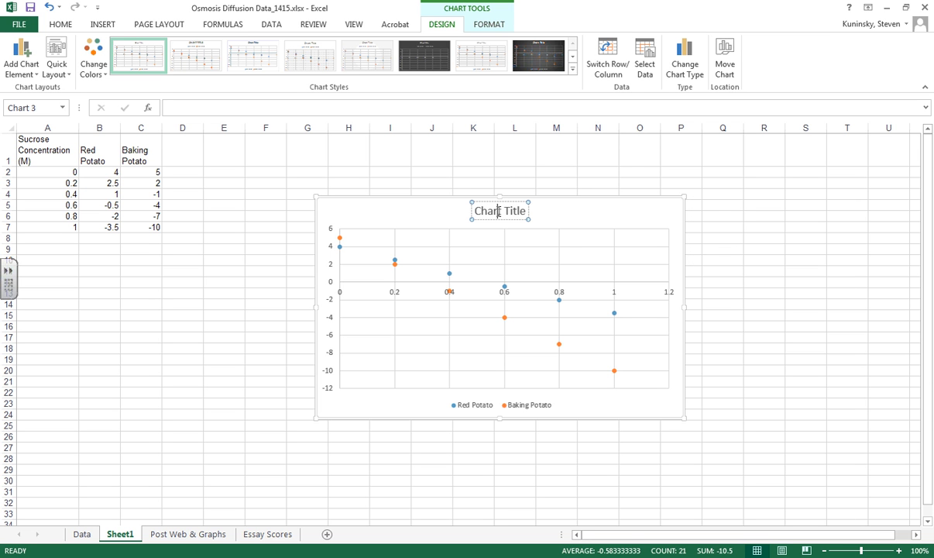
{"action": "double_click", "coordinate": [499, 211]}
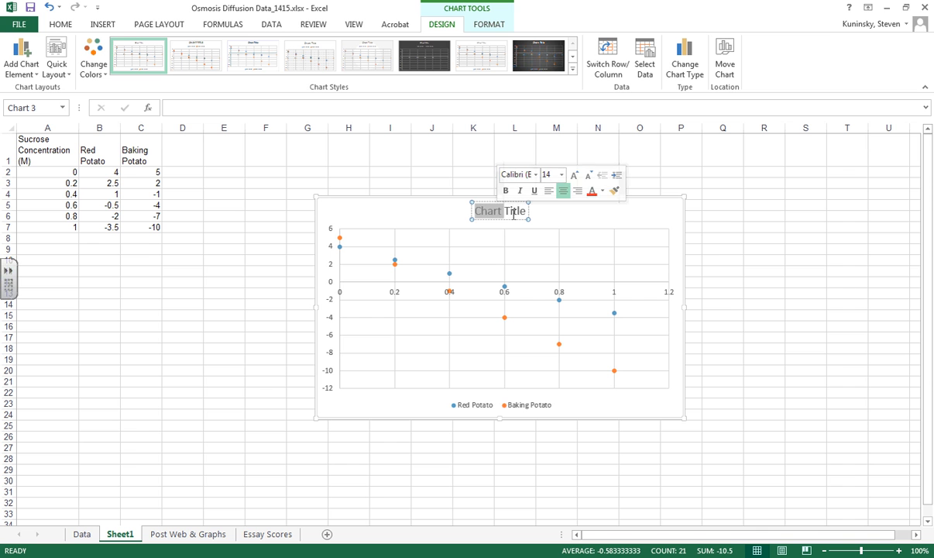
{"action": "triple_click", "coordinate": [515, 215]}
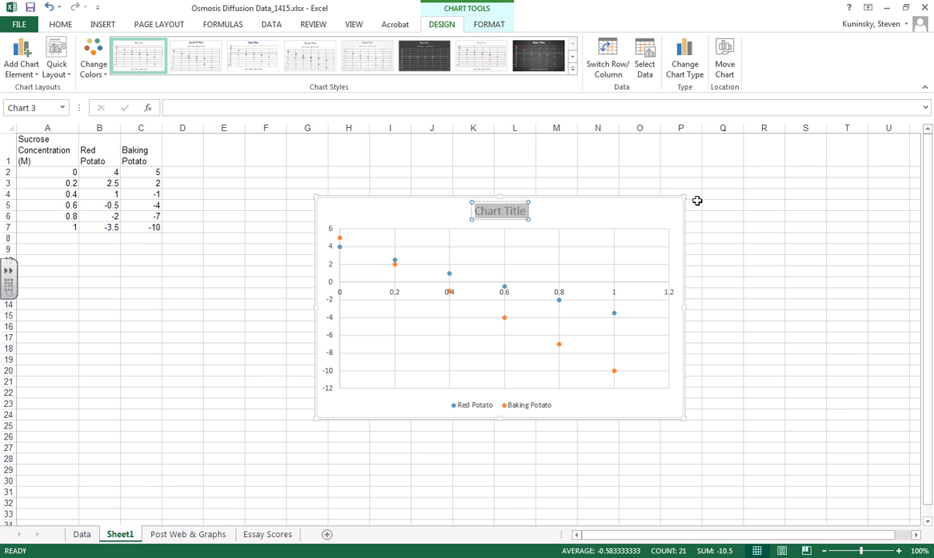
{"action": "type", "text": "Determining"}
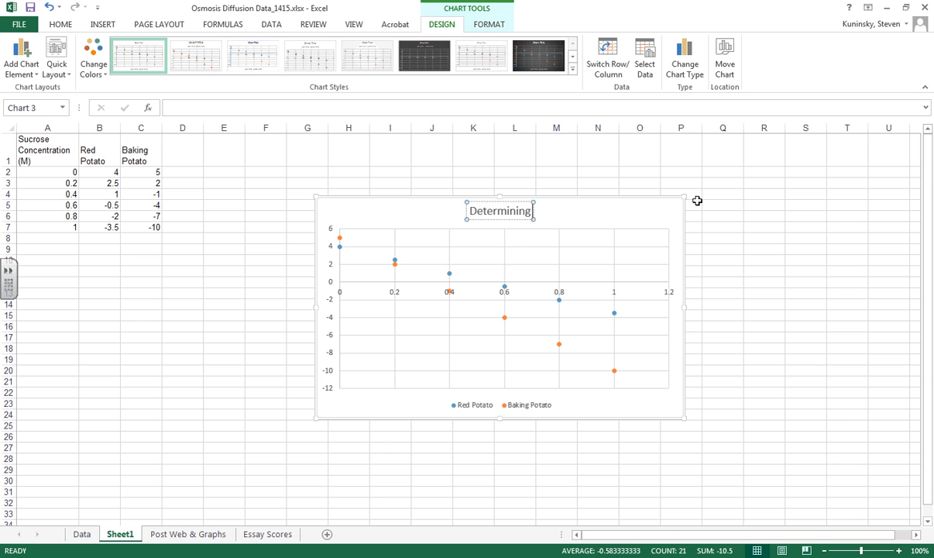
{"action": "type", "text": " teh W"}
{"action": "key", "text": "BackSpace"}
{"action": "key", "text": "BackSpace"}
{"action": "key", "text": "BackSpace"}
{"action": "key", "text": "BackSpace"}
{"action": "type", "text": "h"}
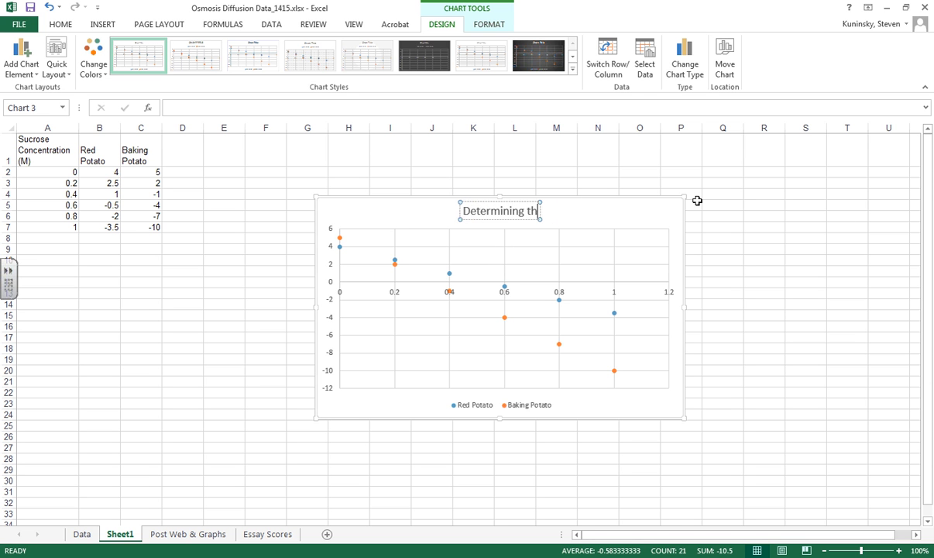
{"action": "type", "text": "e water pote"}
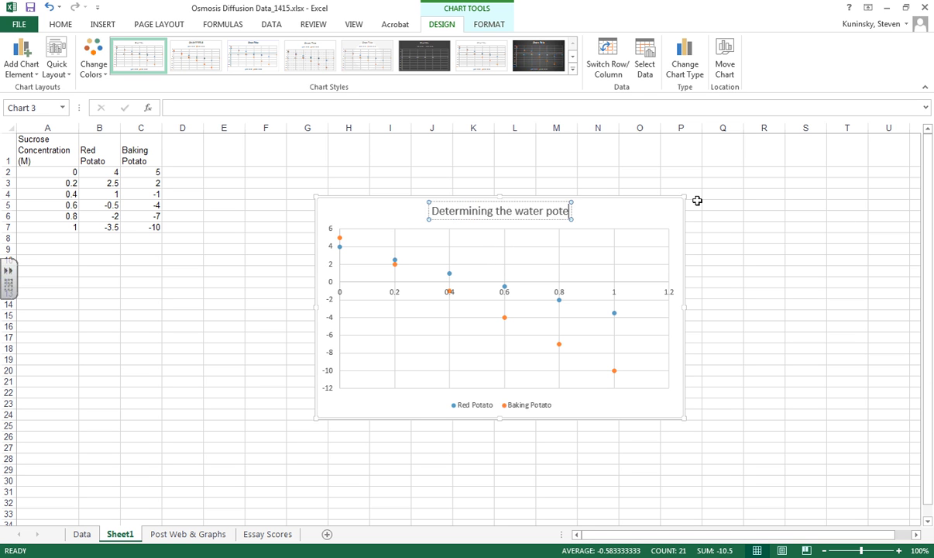
{"action": "type", "text": "ntial of pot"}
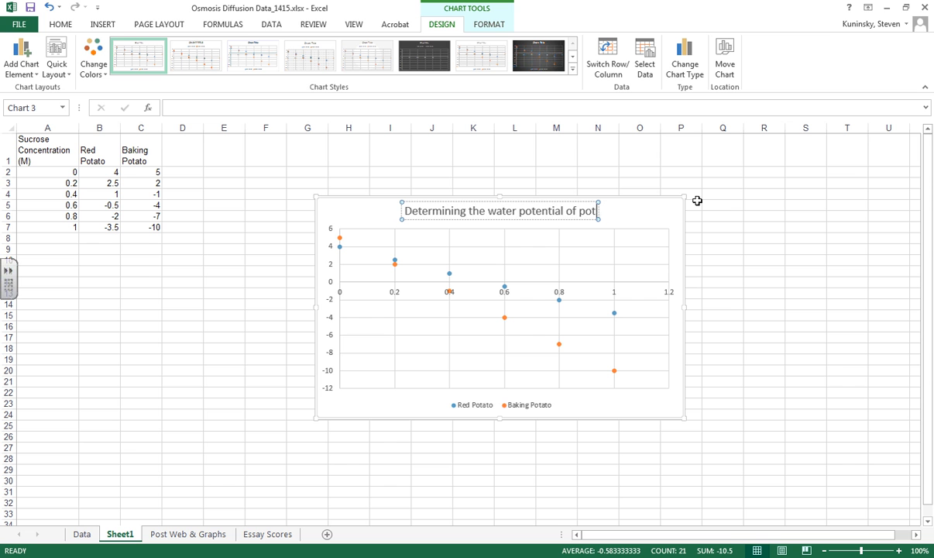
{"action": "type", "text": "ato"}
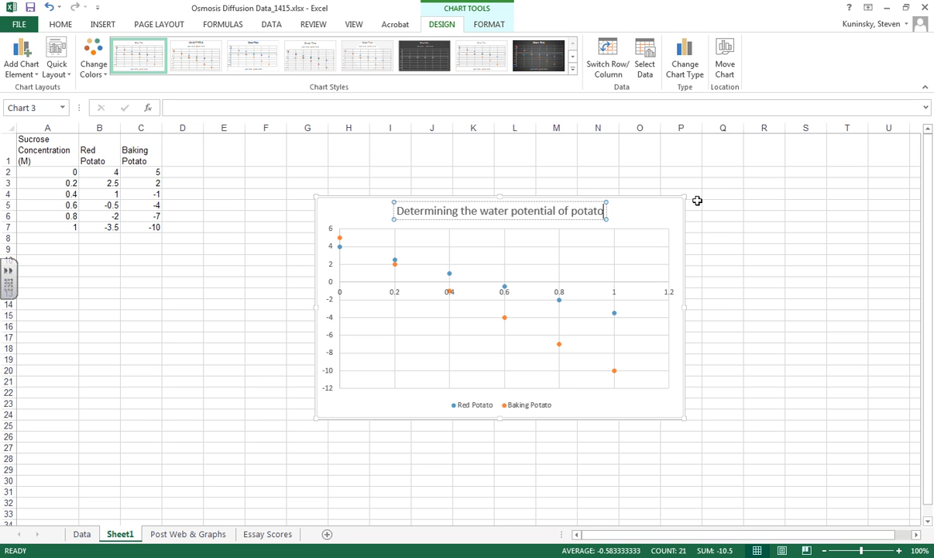
{"action": "type", "text": " cells"}
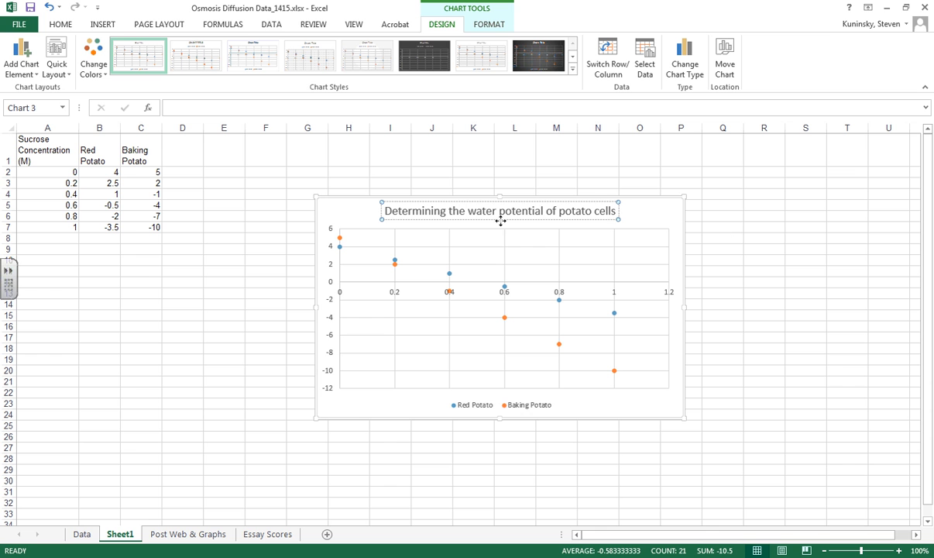
Capitalize the words Water, Potential, Potato and Cells in the chart title.
{"action": "left_click_drag", "start_coordinate": [470, 210], "coordinate": [476, 210]}
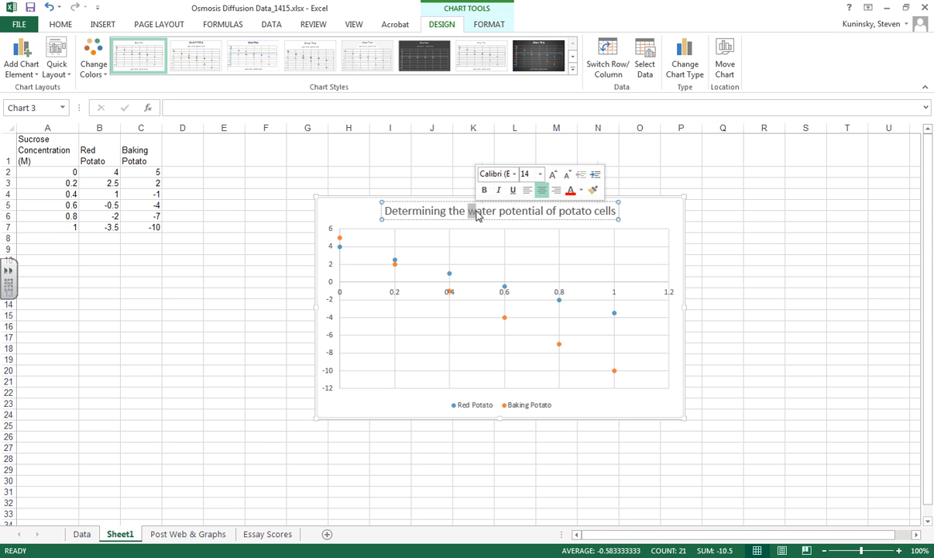
{"action": "type", "text": "W"}
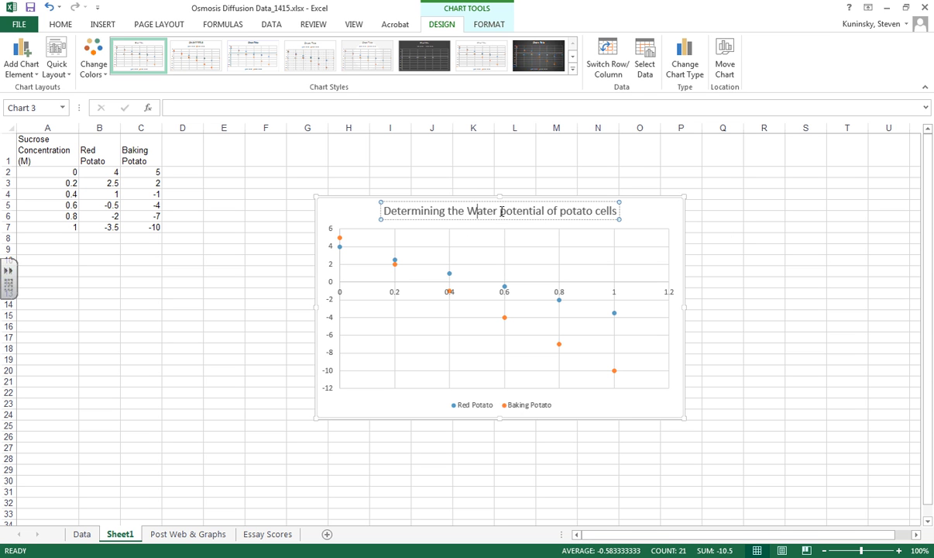
{"action": "left_click_drag", "start_coordinate": [501, 212], "coordinate": [507, 211]}
{"action": "type", "text": "P"}
{"action": "type", "text": "P"}
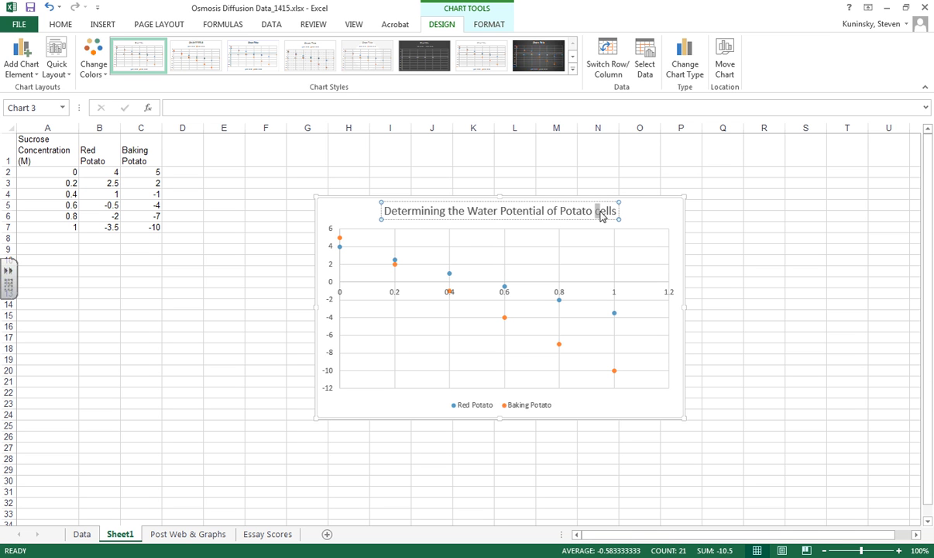
{"action": "type", "text": "C"}
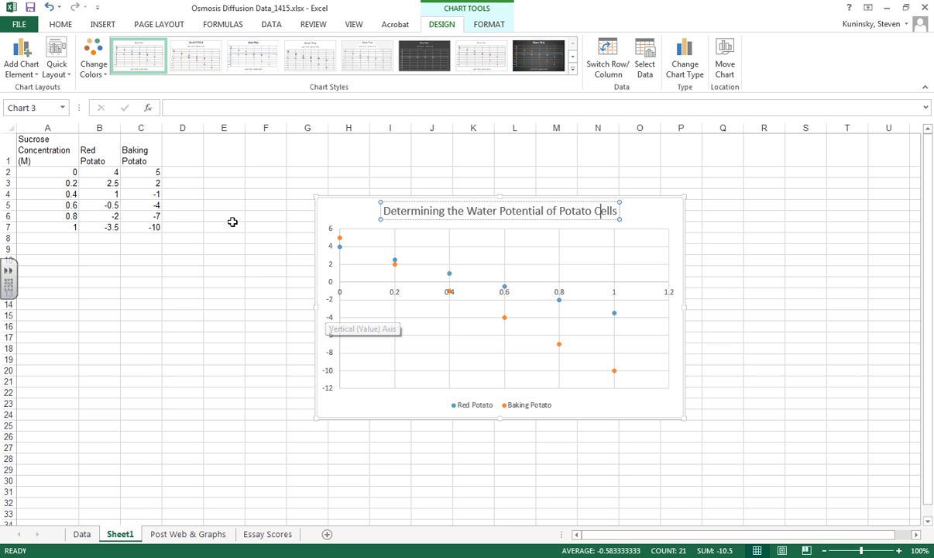
Add a primary horizontal axis title to the chart reading "Sucrose Concentration (M)".
{"action": "left_click", "coordinate": [37, 75]}
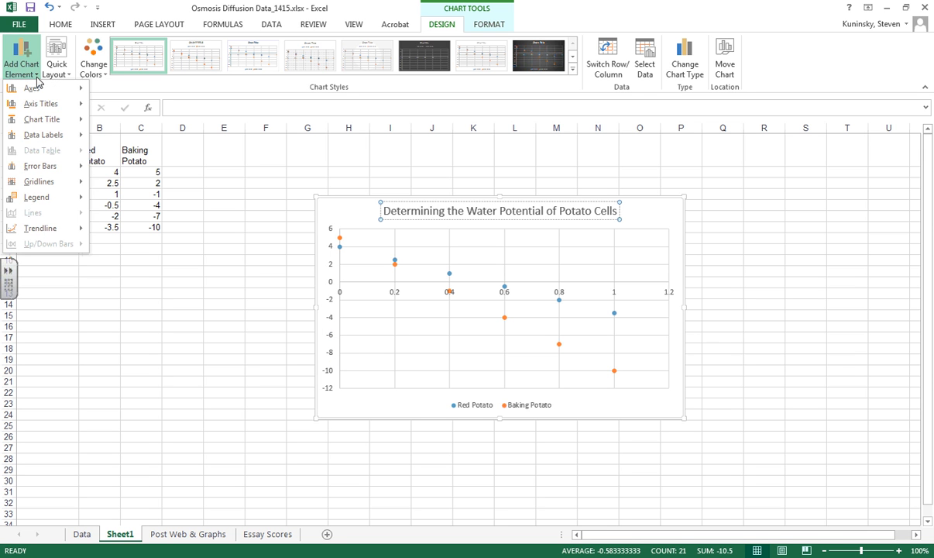
{"action": "mouse_move", "coordinate": [37, 106]}
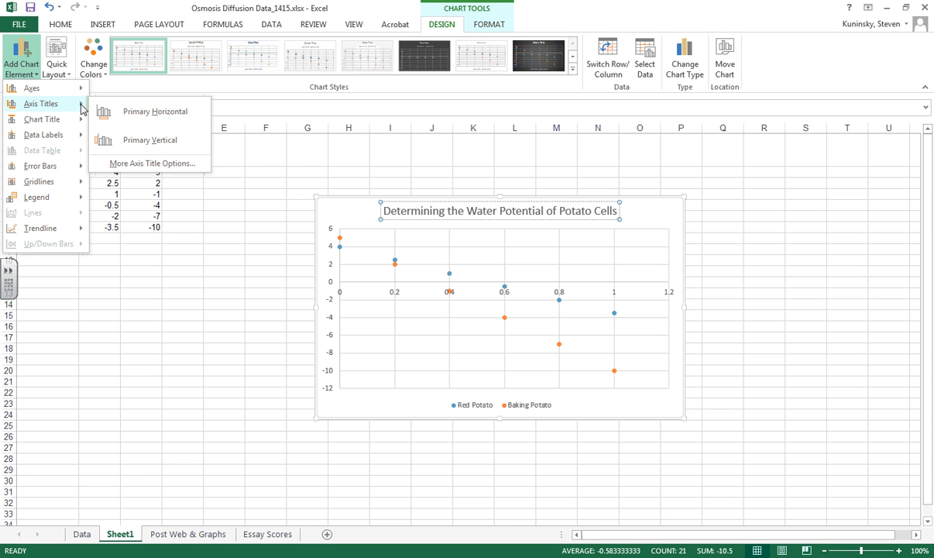
{"action": "left_click", "coordinate": [155, 112]}
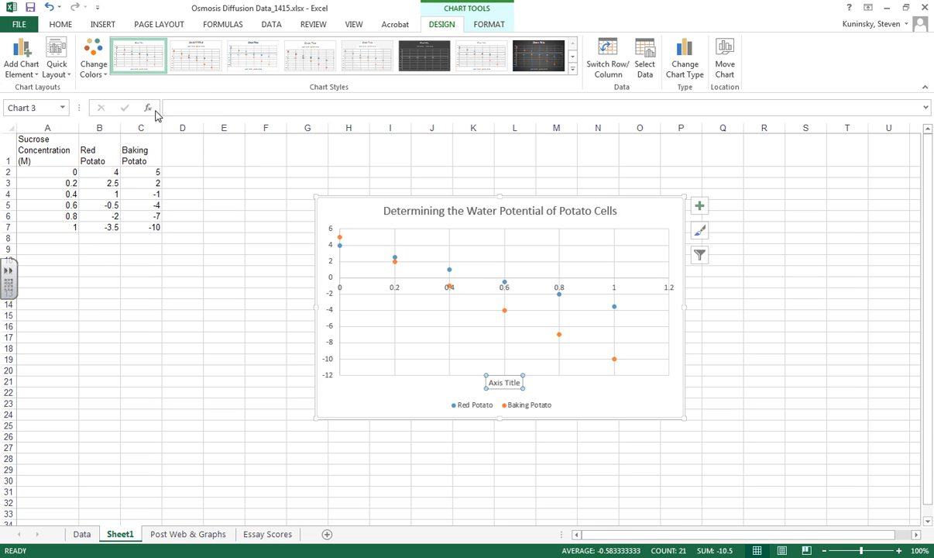
{"action": "triple_click", "coordinate": [506, 382]}
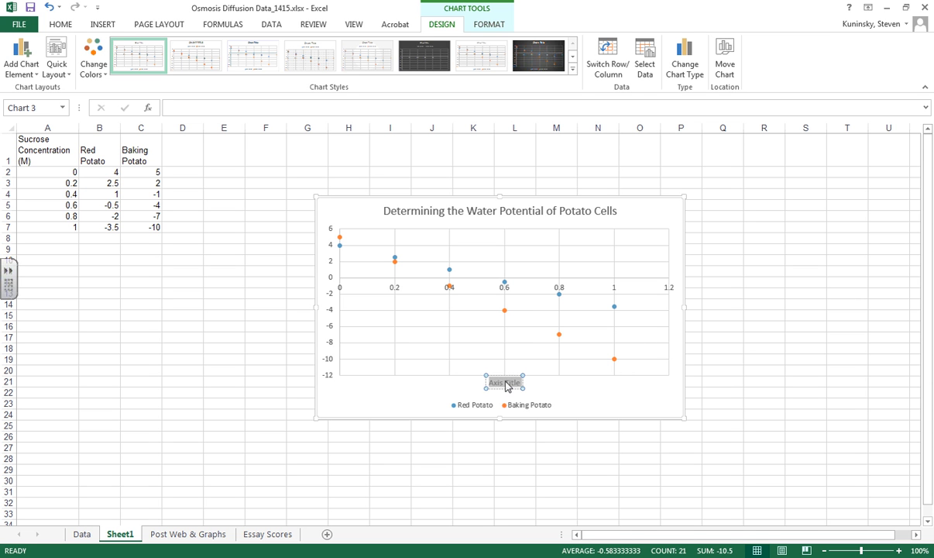
{"action": "type", "text": "Sucrose Co"}
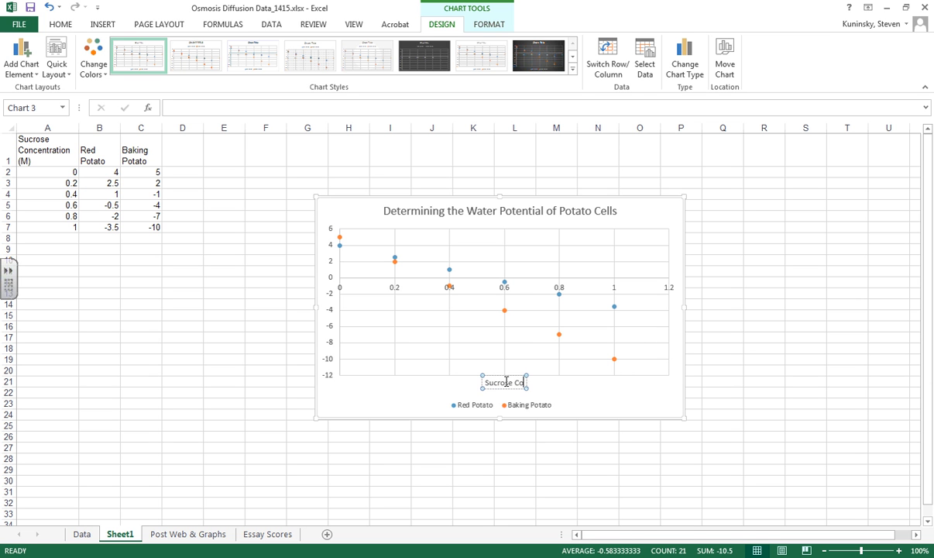
{"action": "type", "text": "ncentrat"}
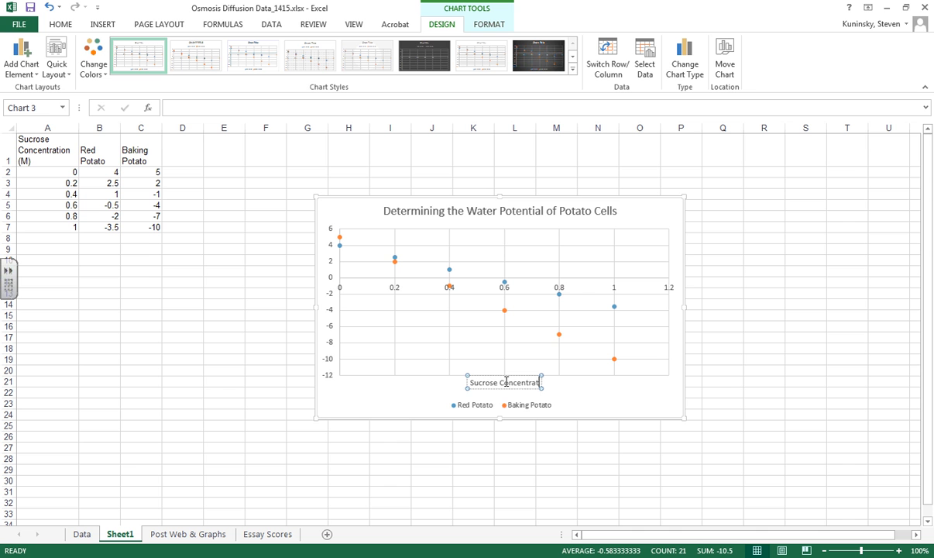
{"action": "type", "text": "ion (M)"}
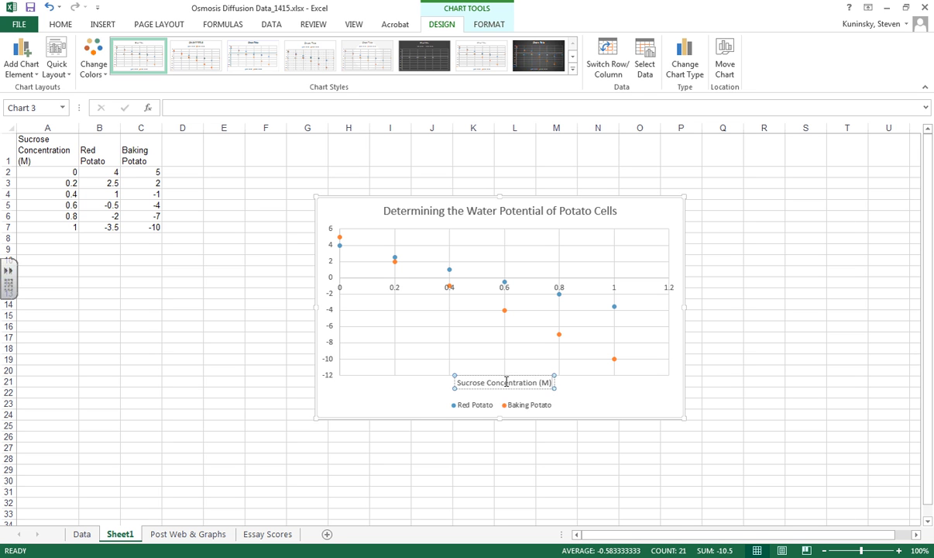
{"action": "left_click", "coordinate": [603, 395]}
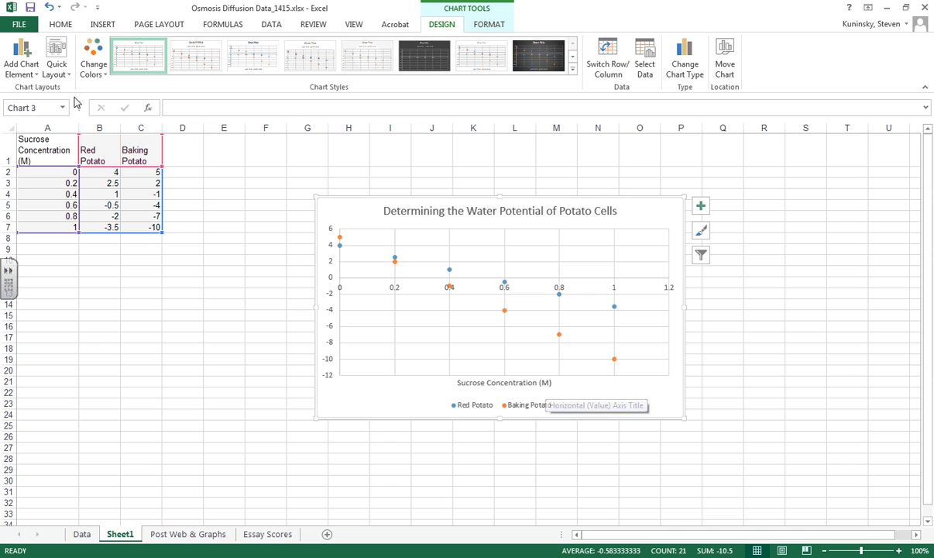
Add a primary vertical axis title to the chart reading "Change in Mass (%)".
{"action": "left_click", "coordinate": [35, 74]}
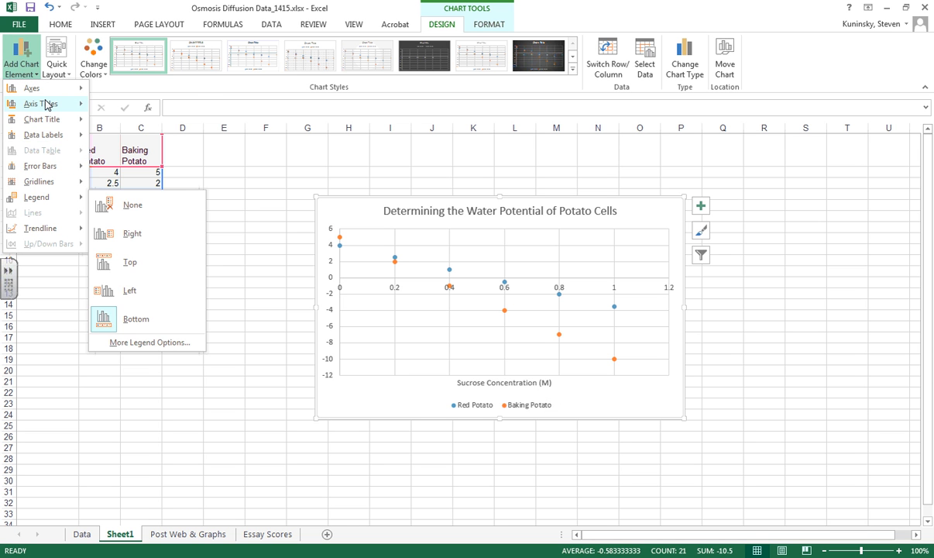
{"action": "mouse_move", "coordinate": [47, 102]}
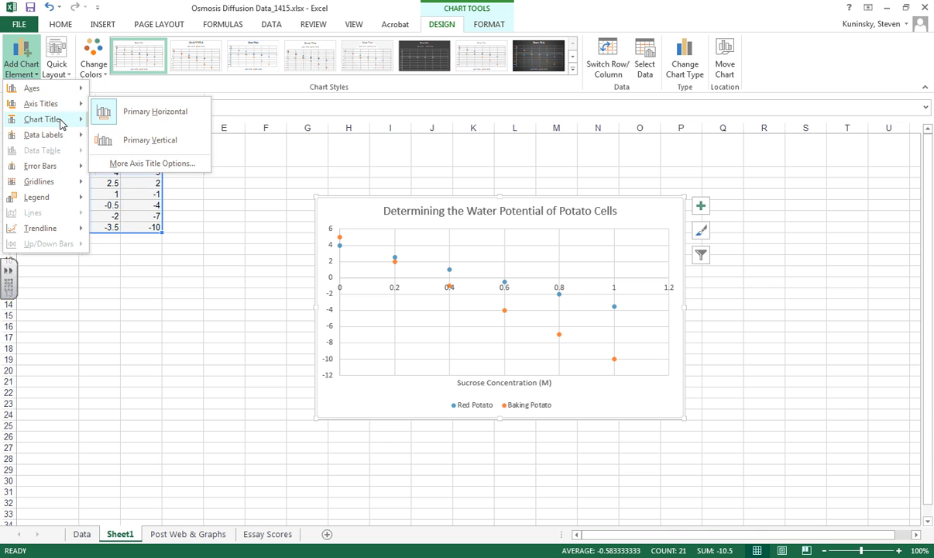
{"action": "mouse_move", "coordinate": [62, 124]}
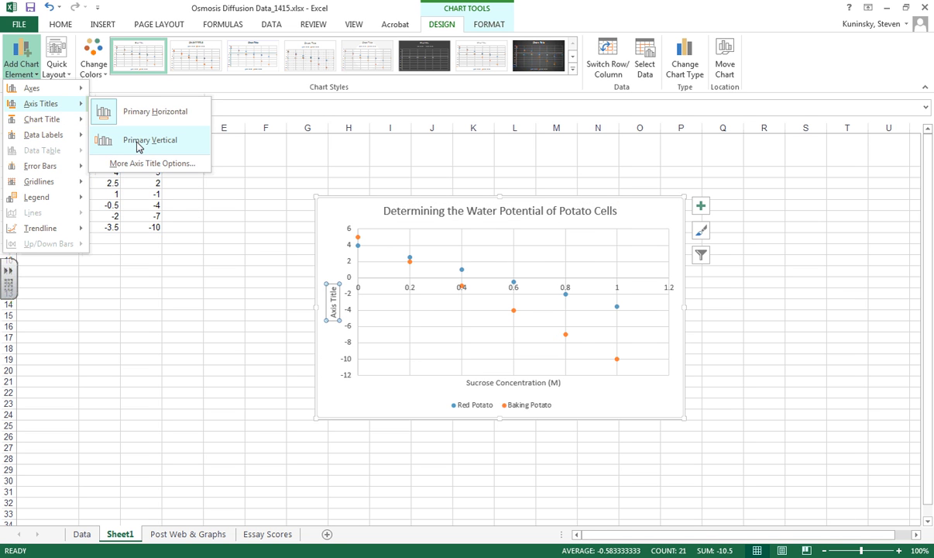
{"action": "left_click", "coordinate": [138, 140]}
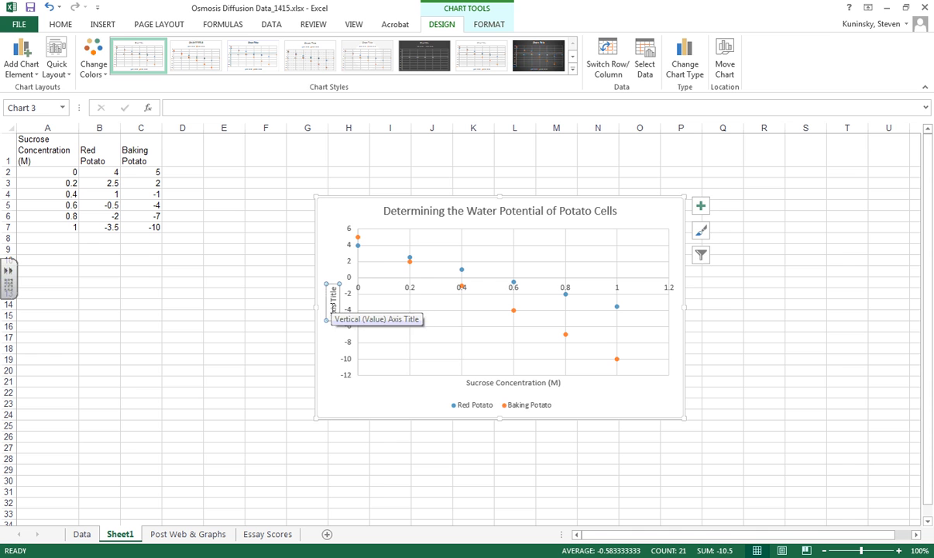
{"action": "triple_click", "coordinate": [334, 309]}
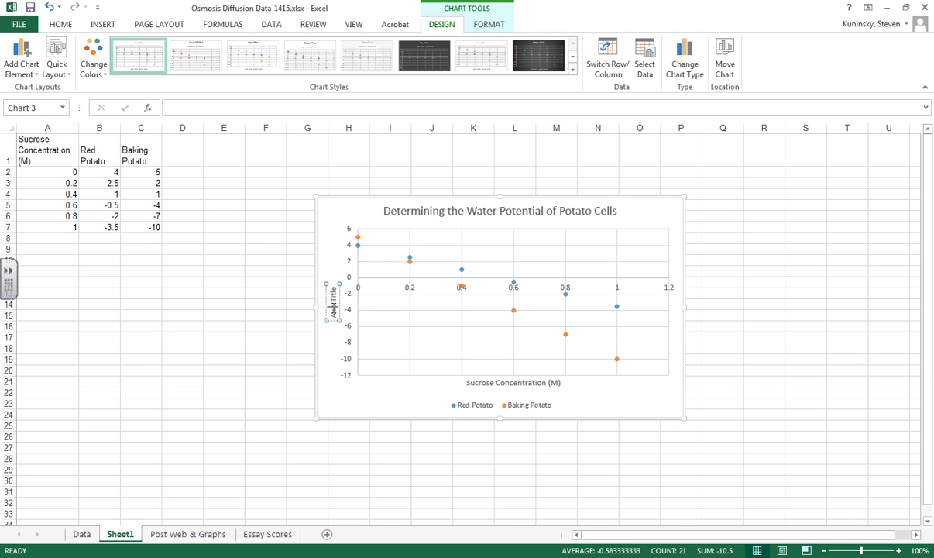
{"action": "triple_click", "coordinate": [334, 309]}
{"action": "type", "text": "Change in Mass ("}
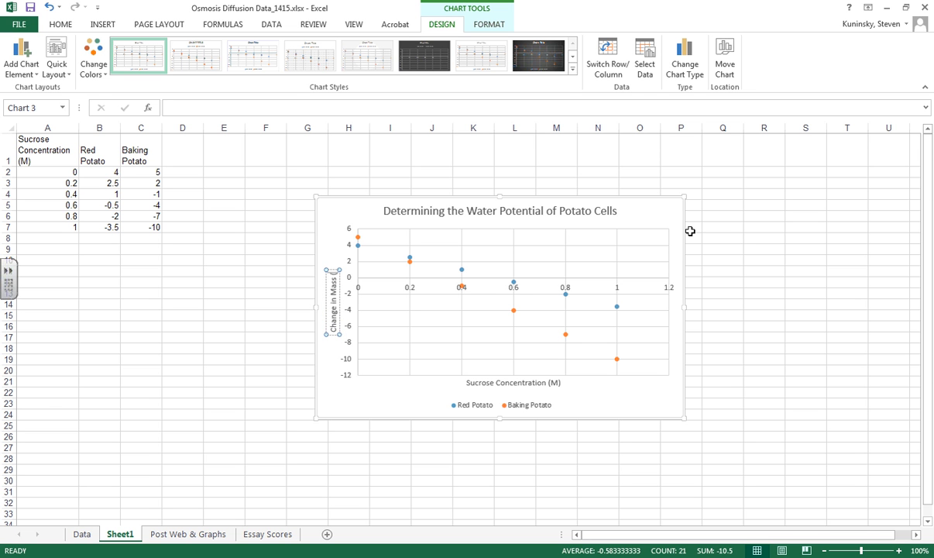
{"action": "type", "text": "%)"}
{"action": "left_click", "coordinate": [767, 249]}
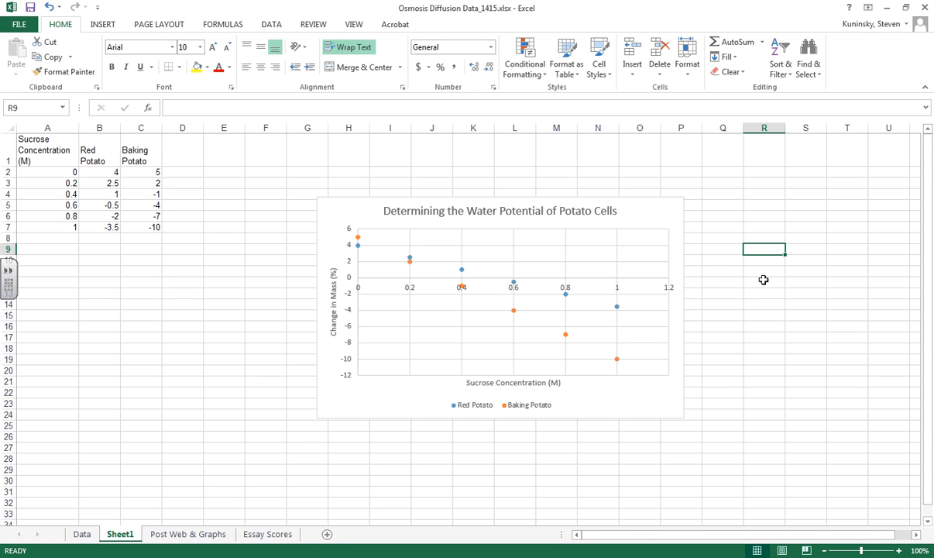
Add a linear trendline to the Baking Potato series and display its equation and R-squared value on the chart.
{"action": "mouse_move", "coordinate": [619, 362]}
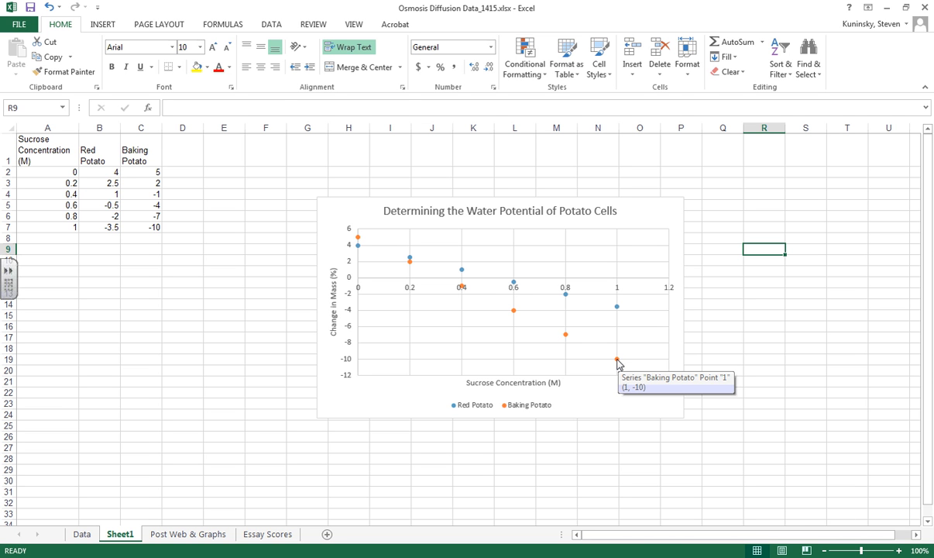
{"action": "right_click", "coordinate": [619, 362]}
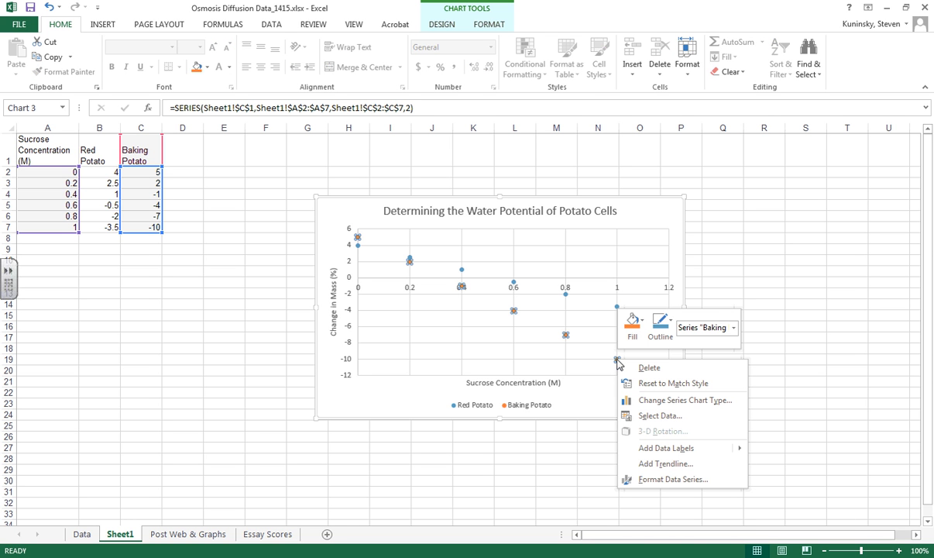
{"action": "left_click", "coordinate": [663, 464]}
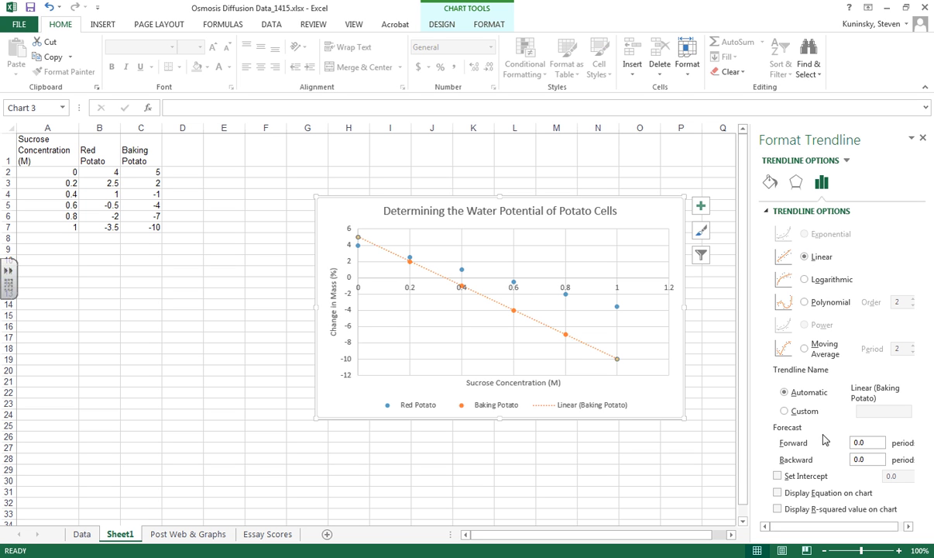
{"action": "left_click", "coordinate": [777, 509]}
{"action": "left_click", "coordinate": [638, 459]}
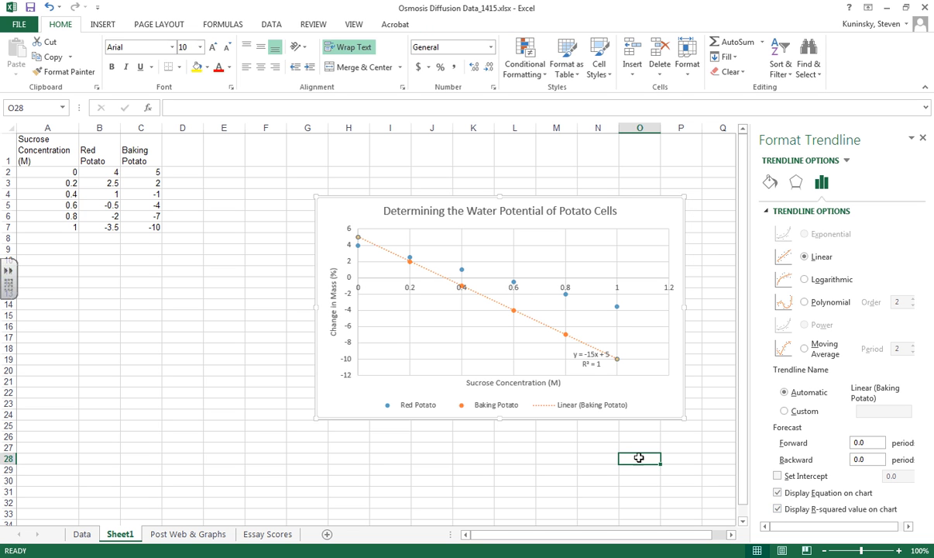
Move the Baking Potato trendline's equation label off the line, to just below the data point at 0.8 M.
{"action": "left_click", "coordinate": [595, 367]}
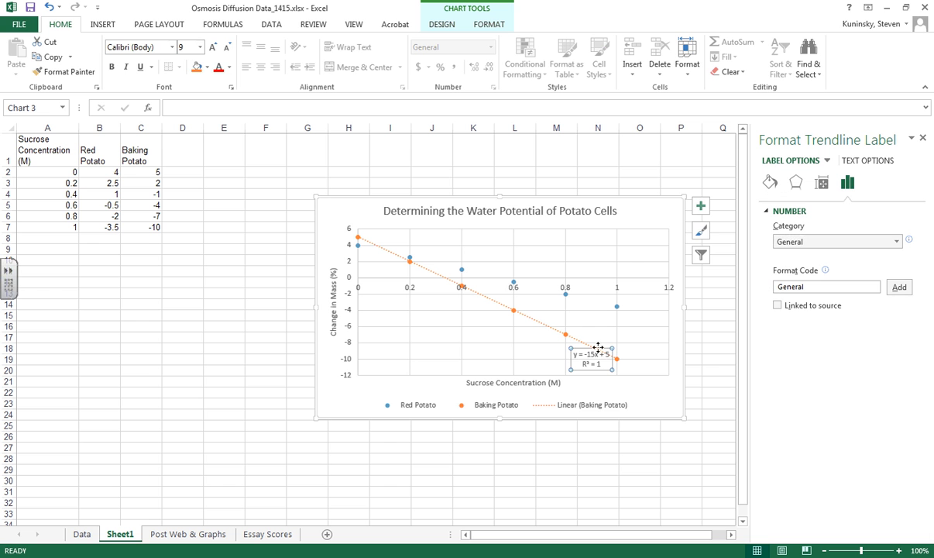
{"action": "left_click_drag", "start_coordinate": [596, 350], "coordinate": [574, 342]}
{"action": "left_click_drag", "start_coordinate": [569, 341], "coordinate": [570, 342]}
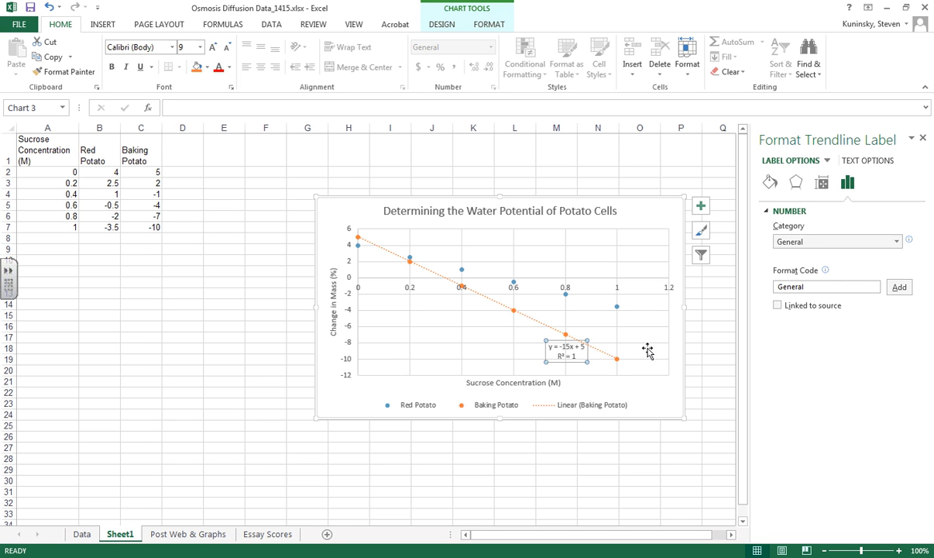
{"action": "left_click_drag", "start_coordinate": [578, 341], "coordinate": [572, 342]}
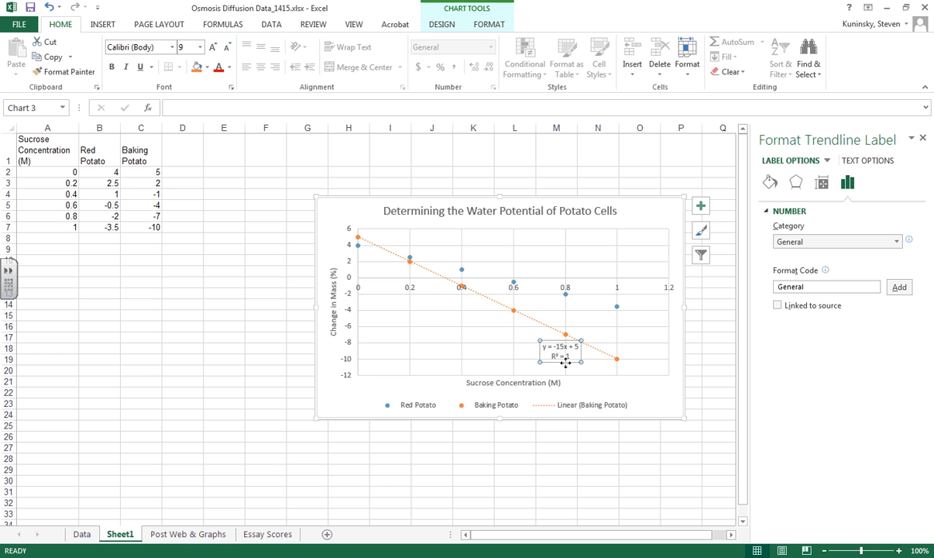
Add a linear trendline with equation and R-squared value to the Red Potato series and place its label above the line.
{"action": "right_click", "coordinate": [617, 308]}
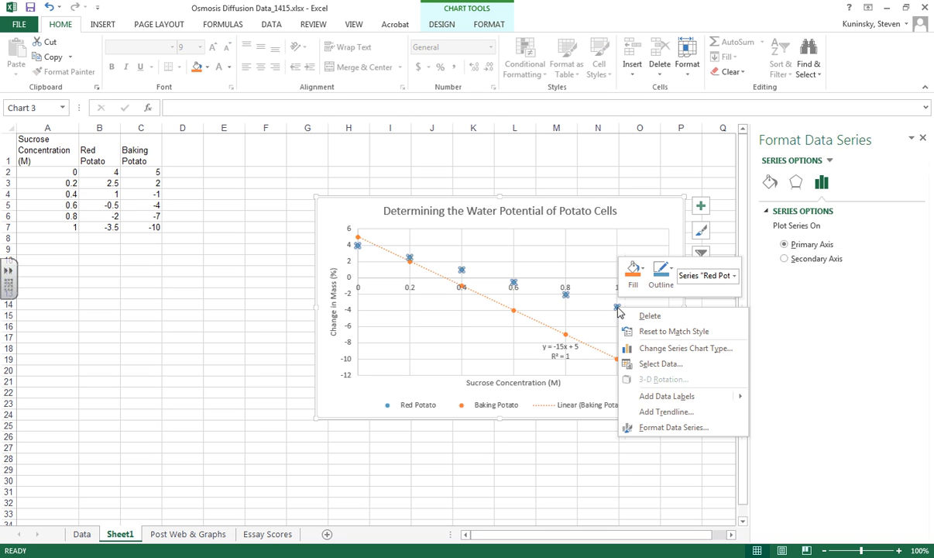
{"action": "left_click", "coordinate": [644, 411]}
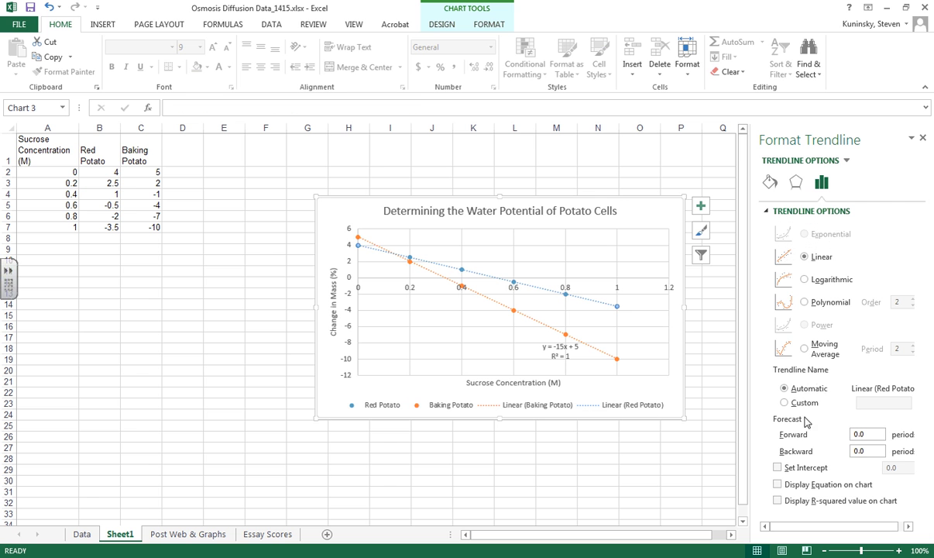
{"action": "left_click", "coordinate": [794, 486]}
{"action": "left_click", "coordinate": [644, 438]}
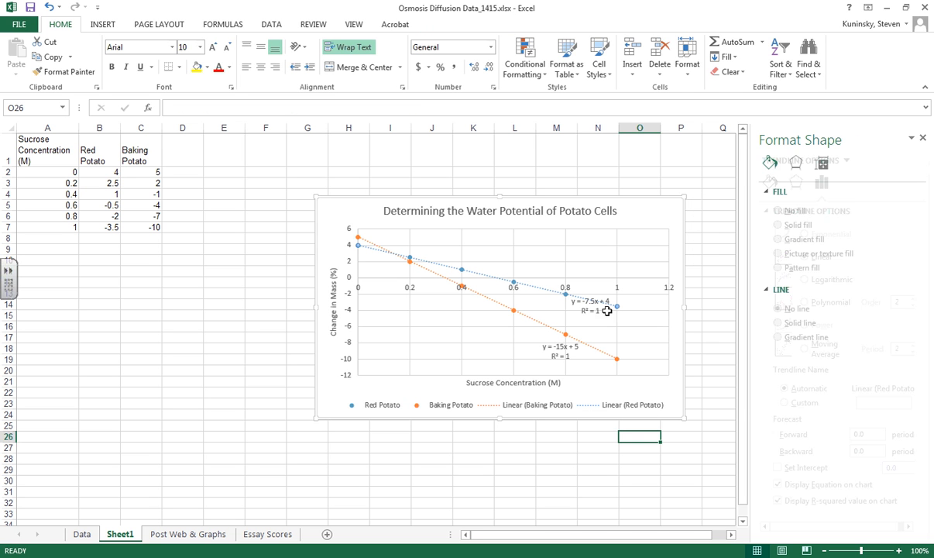
{"action": "left_click", "coordinate": [607, 310]}
{"action": "left_click_drag", "start_coordinate": [589, 310], "coordinate": [531, 271]}
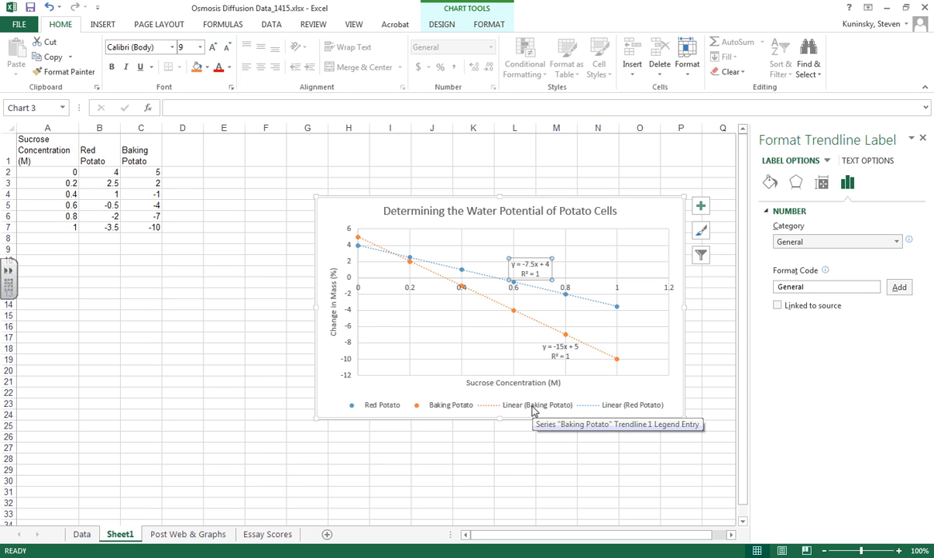
Delete the Linear (Red Potato) and Linear (Baking Potato) trendline entries from the chart legend.
{"action": "left_click", "coordinate": [621, 410]}
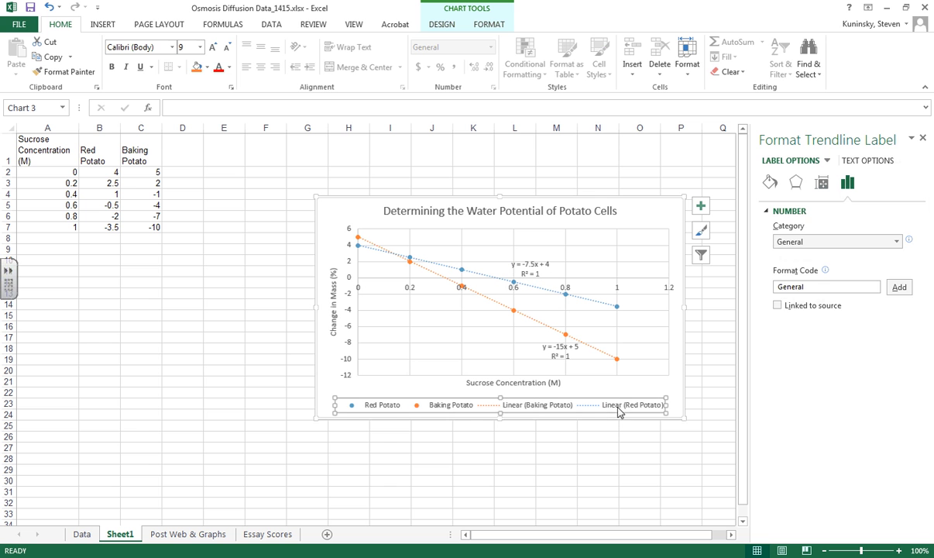
{"action": "left_click", "coordinate": [625, 411]}
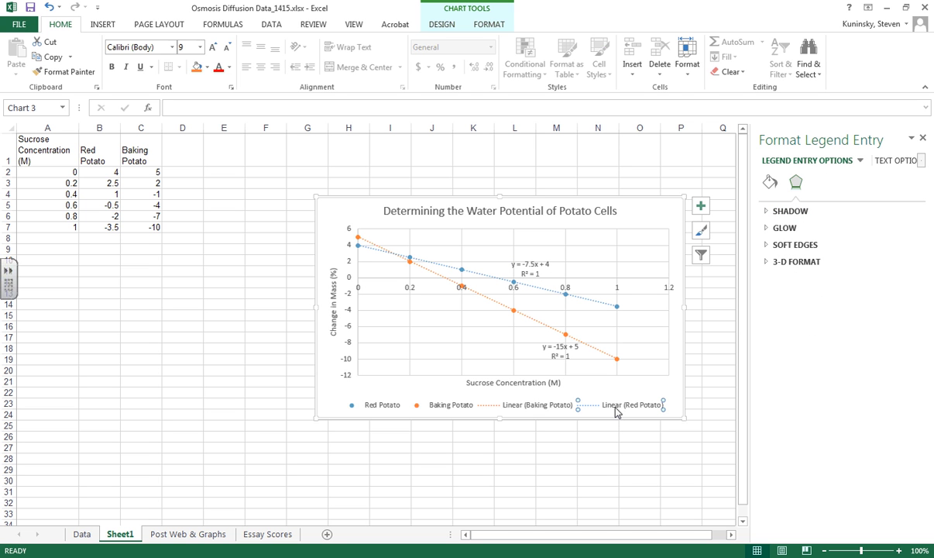
{"action": "key", "text": "Delete"}
{"action": "left_click", "coordinate": [608, 408]}
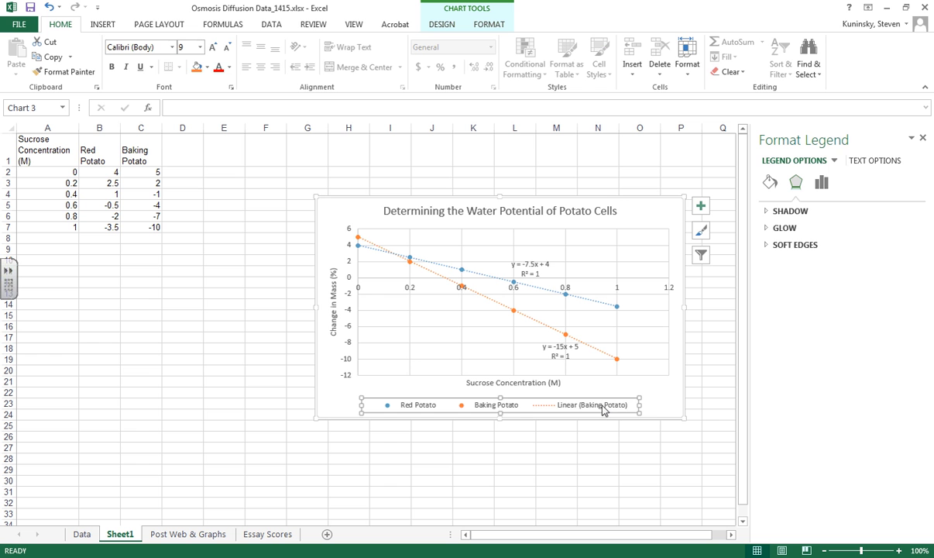
{"action": "left_click", "coordinate": [602, 410]}
{"action": "key", "text": "Delete"}
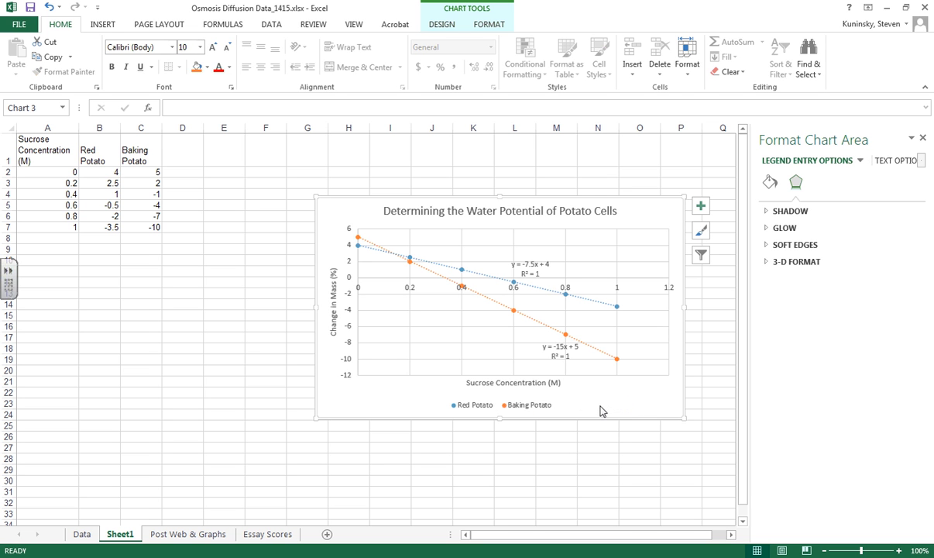
Set the chart's legend position to Right.
{"action": "right_click", "coordinate": [533, 409]}
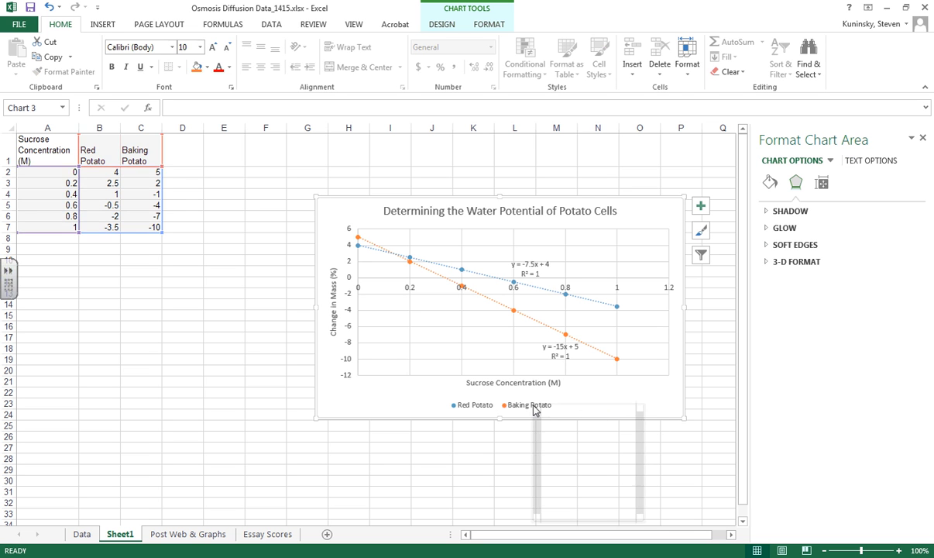
{"action": "left_click", "coordinate": [585, 510]}
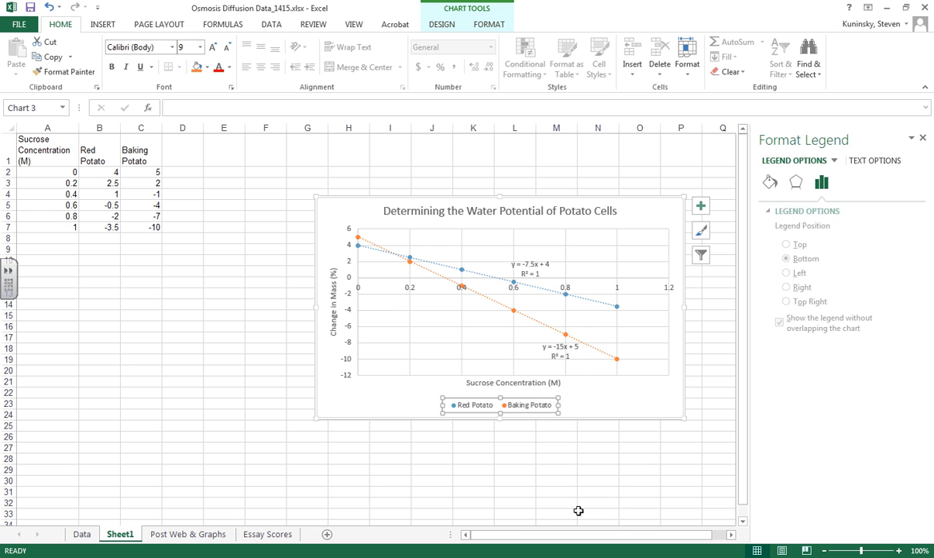
{"action": "left_click", "coordinate": [795, 287]}
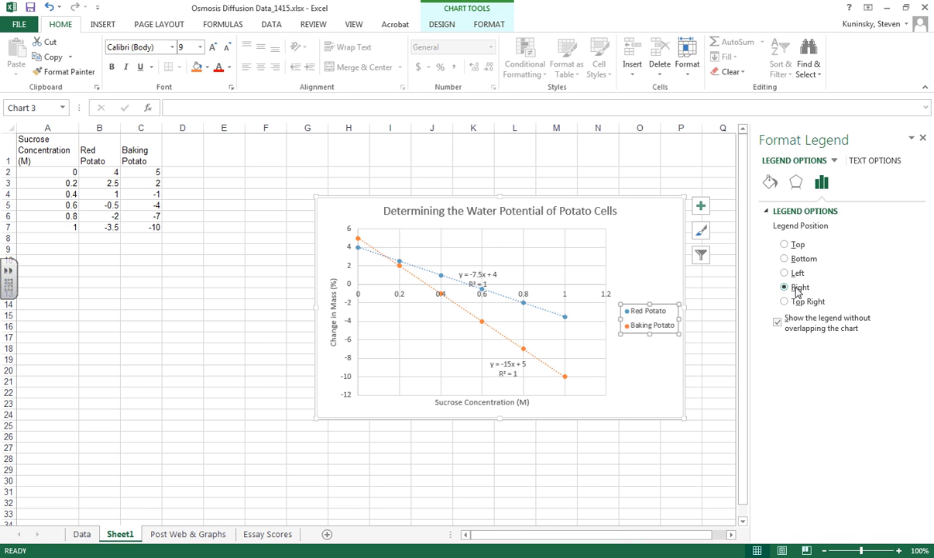
{"action": "left_click", "coordinate": [588, 484]}
Enlarge the chart from its lower-left corner into column F and row 26, and copy the whole chart.
{"action": "left_click", "coordinate": [319, 413]}
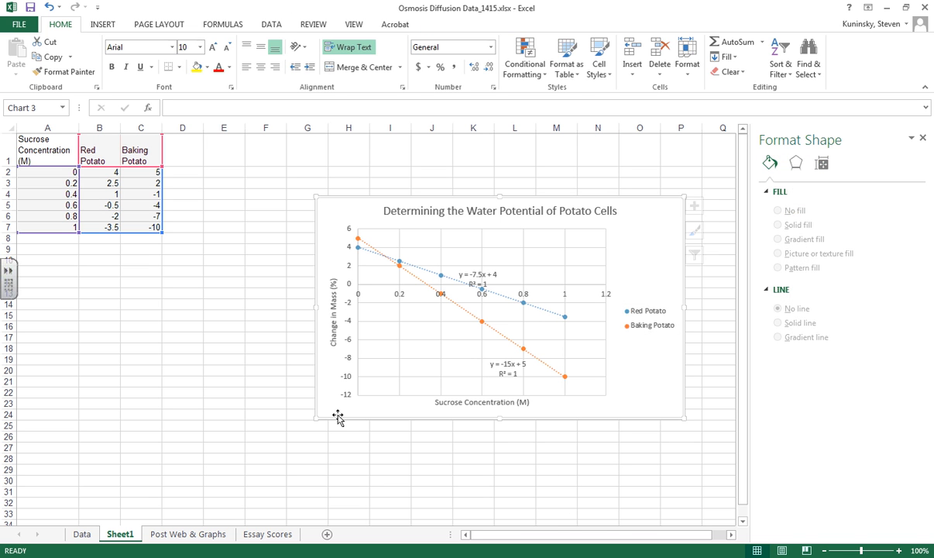
{"action": "left_click_drag", "start_coordinate": [315, 418], "coordinate": [282, 436]}
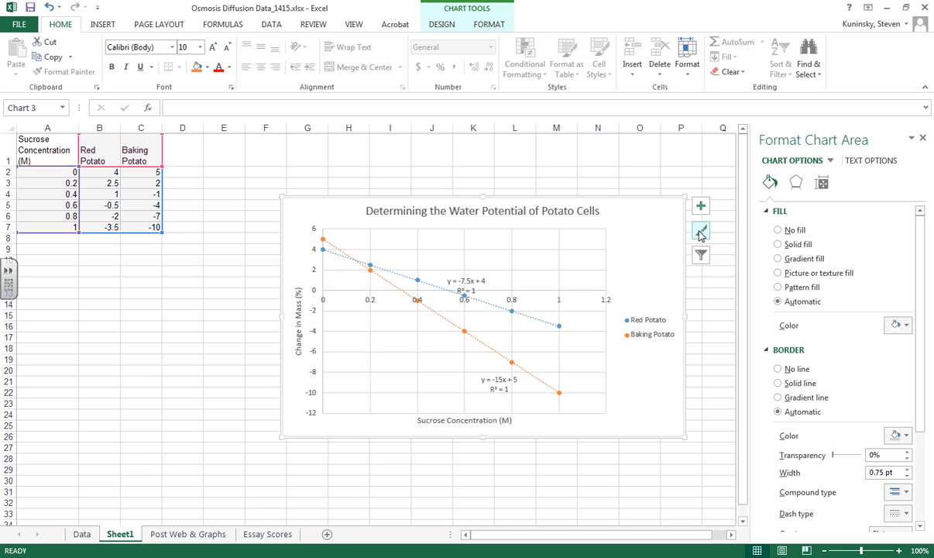
{"action": "right_click", "coordinate": [649, 221]}
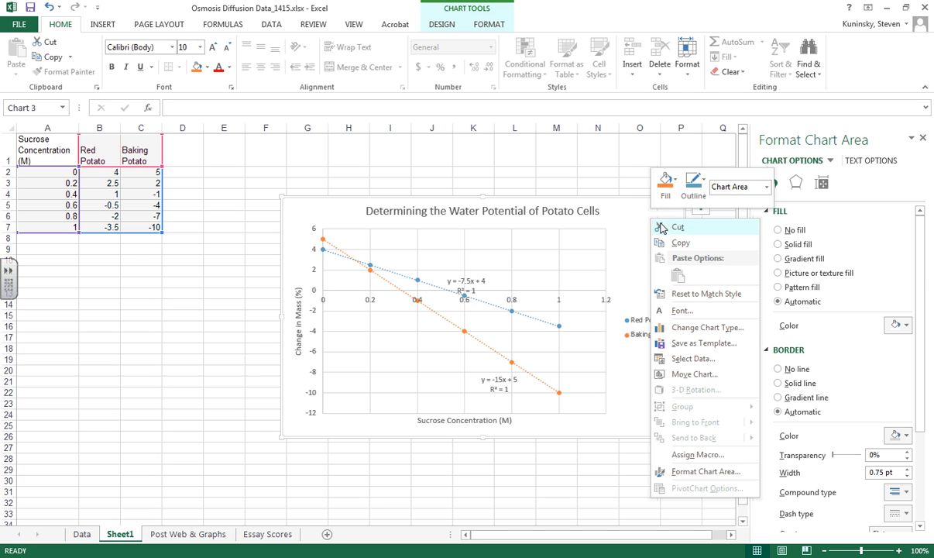
{"action": "left_click", "coordinate": [666, 245]}
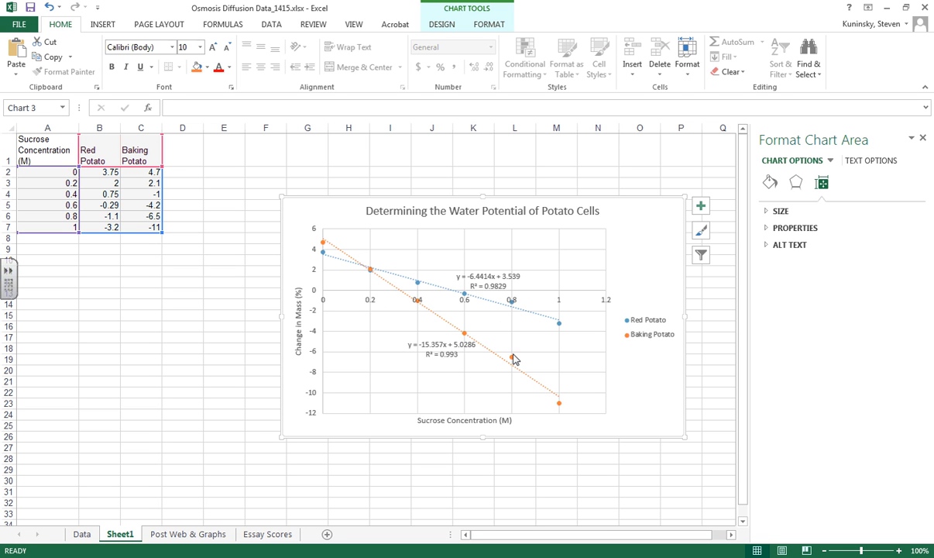
{"action": "mouse_move", "coordinate": [513, 360]}
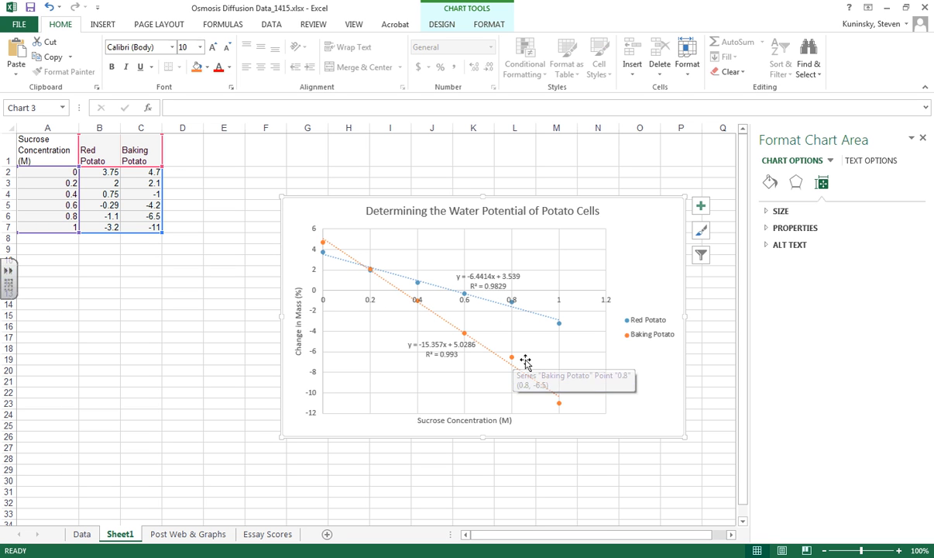